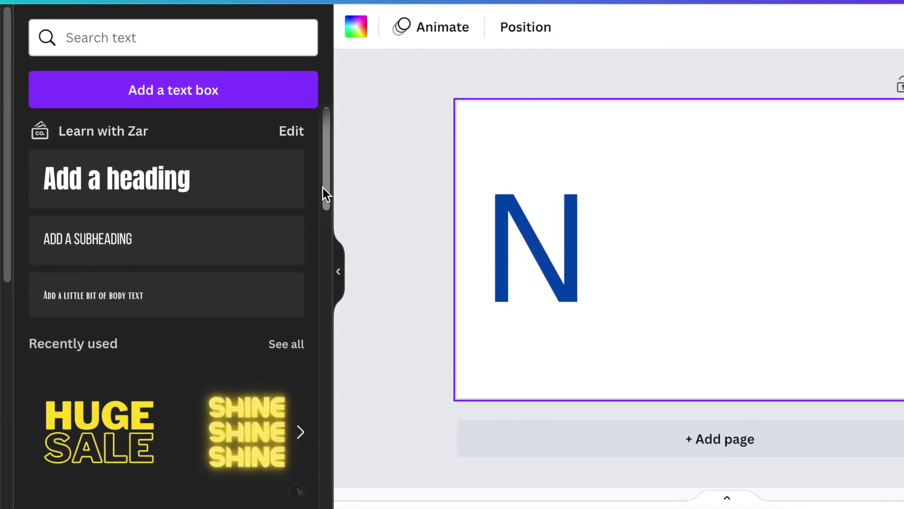
click(547, 290)
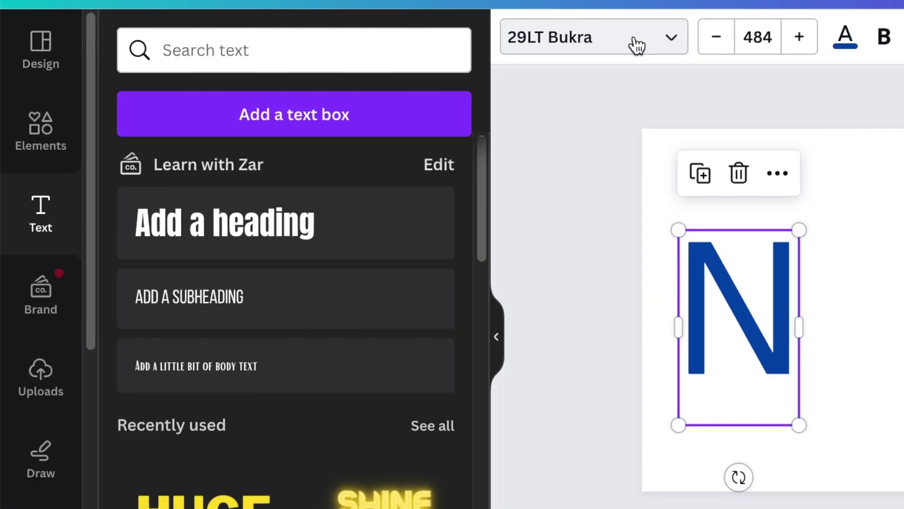
click(604, 42)
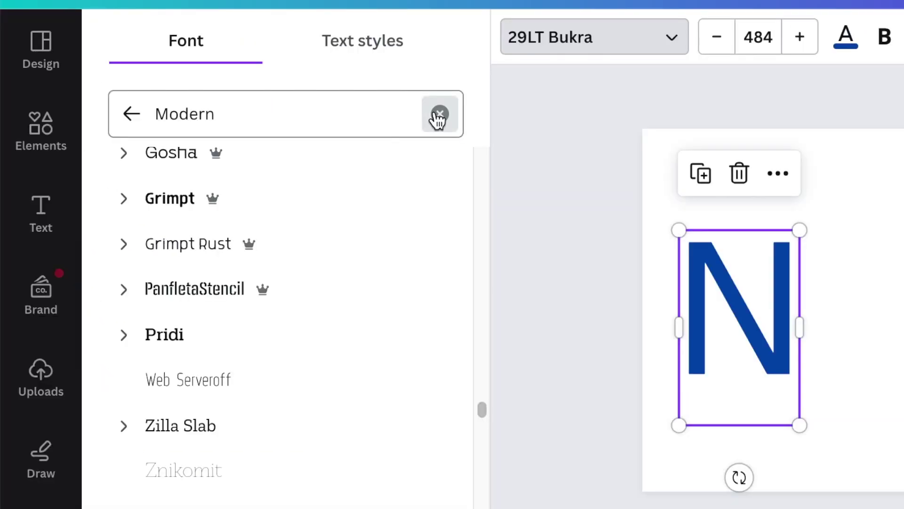
click(301, 87)
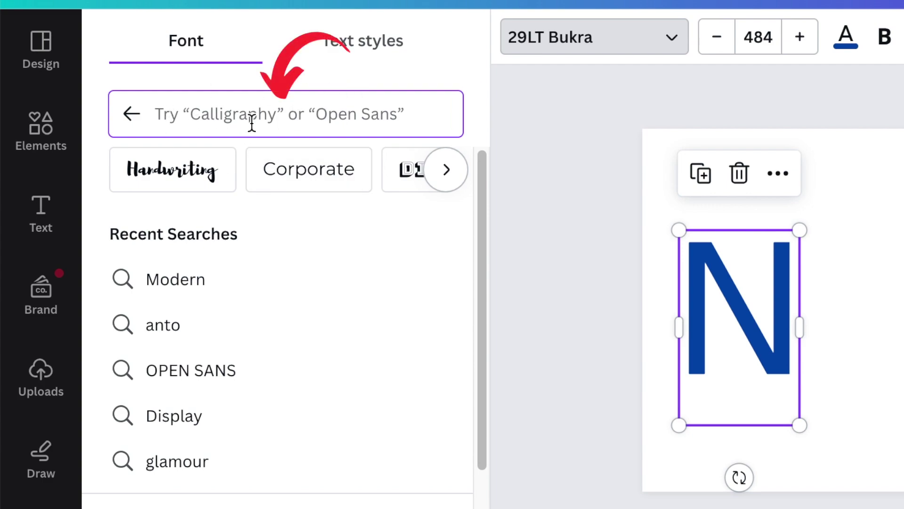
click(445, 171)
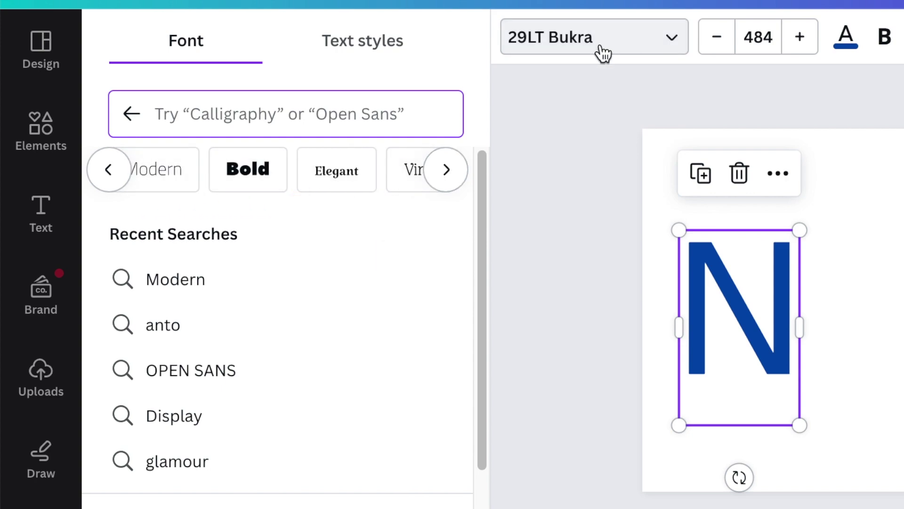
click(575, 48)
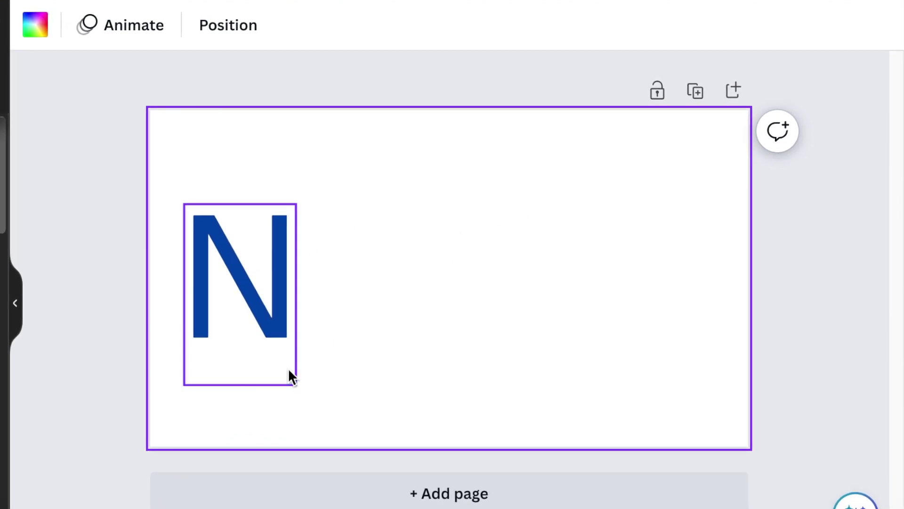
click(289, 376)
- Add a square and reshape it into a thin tall bar over the N's right stroke
click(371, 398)
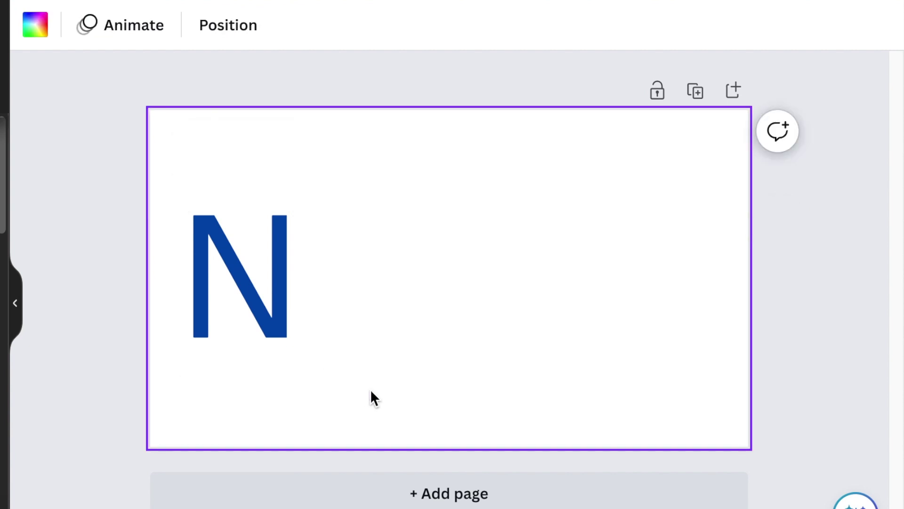
key(r)
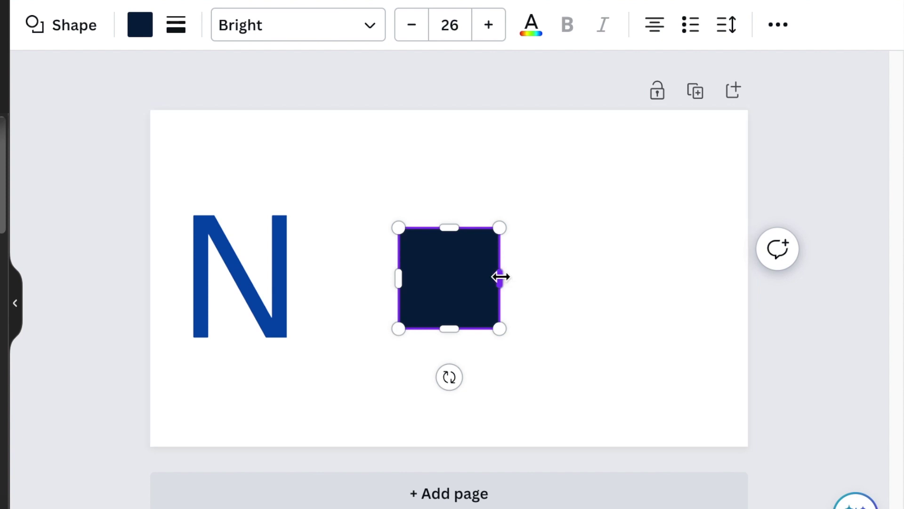
drag(501, 279, 429, 275)
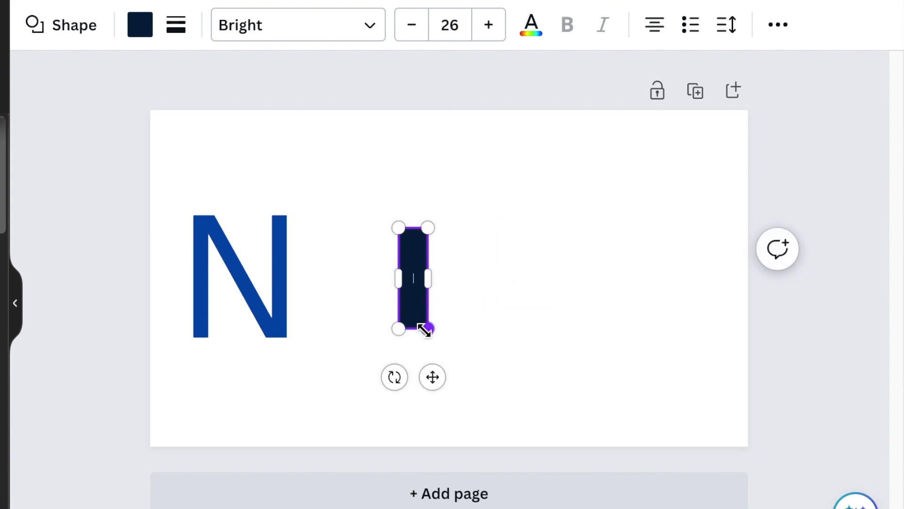
drag(424, 328, 427, 359)
drag(429, 293, 426, 294)
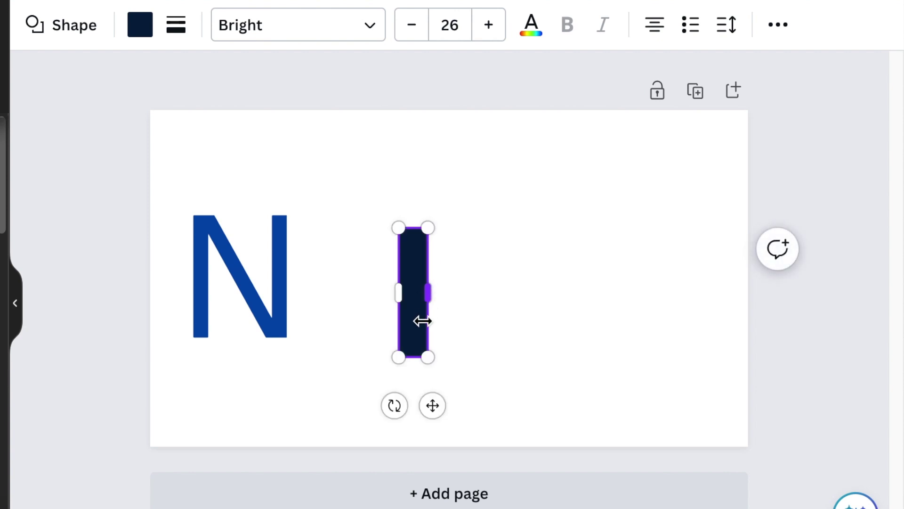
drag(431, 406, 298, 373)
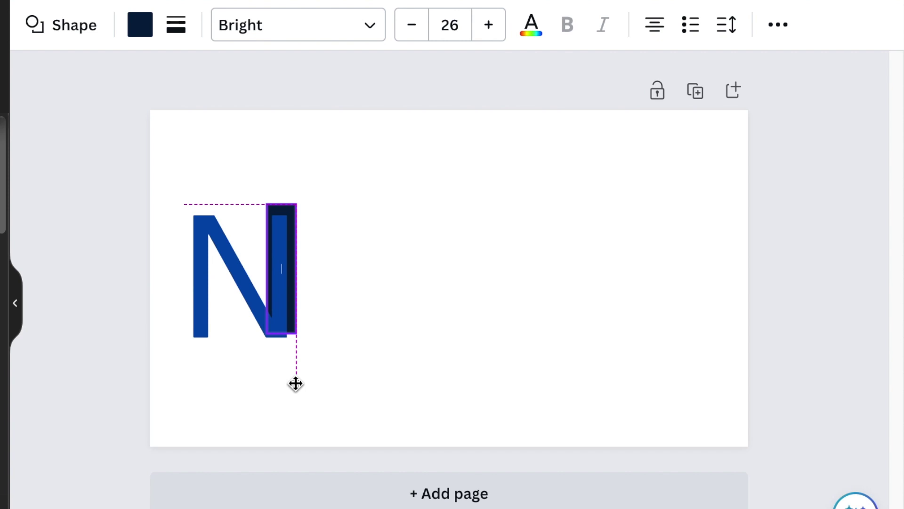
drag(295, 387, 296, 387)
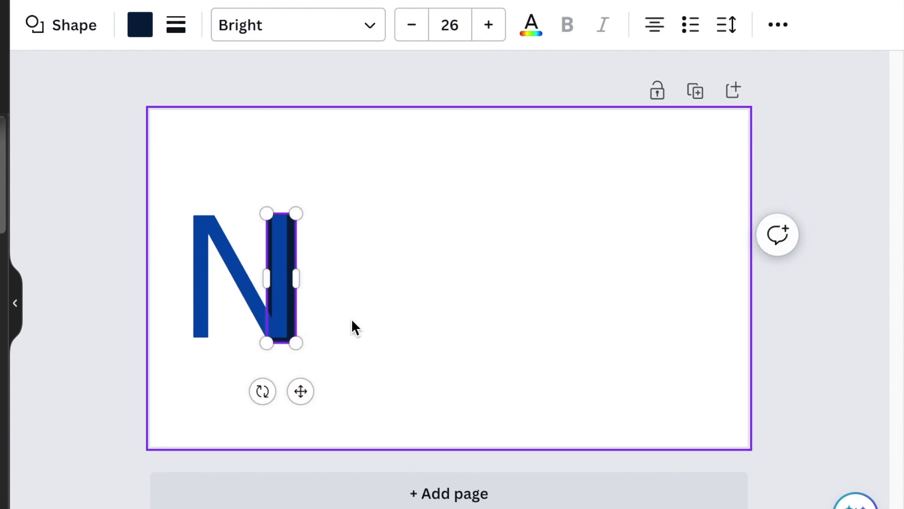
- Bring the bar in front of the N so it hides the right stroke
key(Escape)
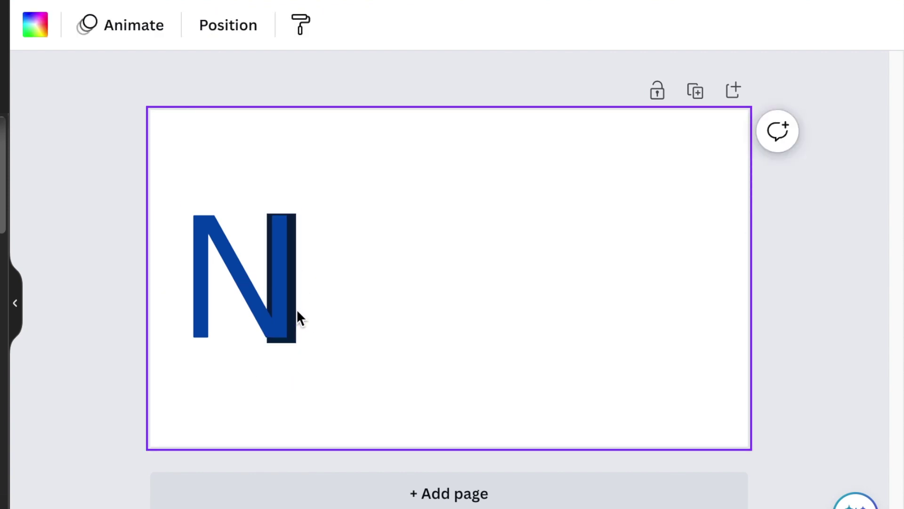
click(296, 300)
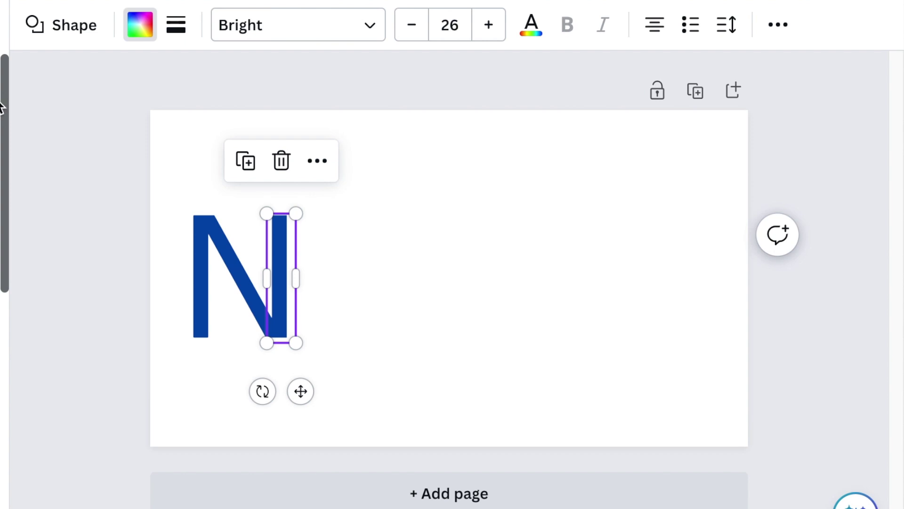
right_click(255, 210)
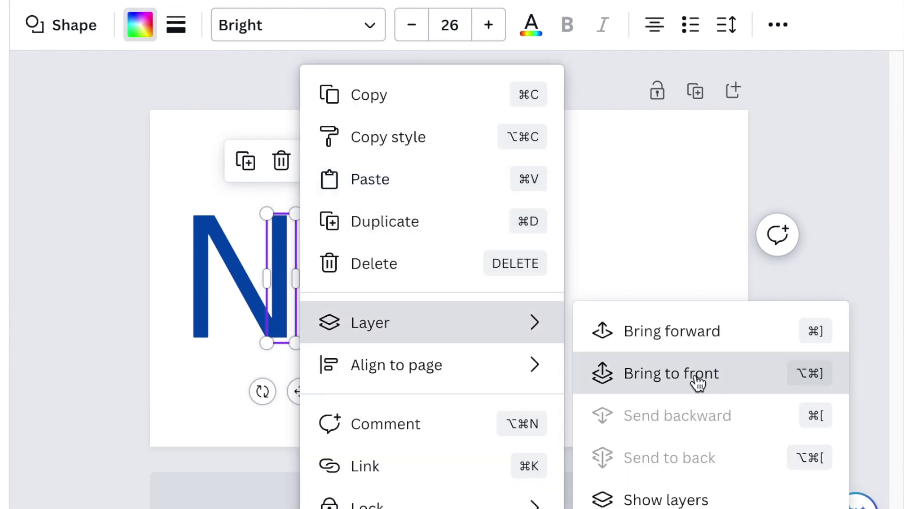
click(699, 375)
click(354, 291)
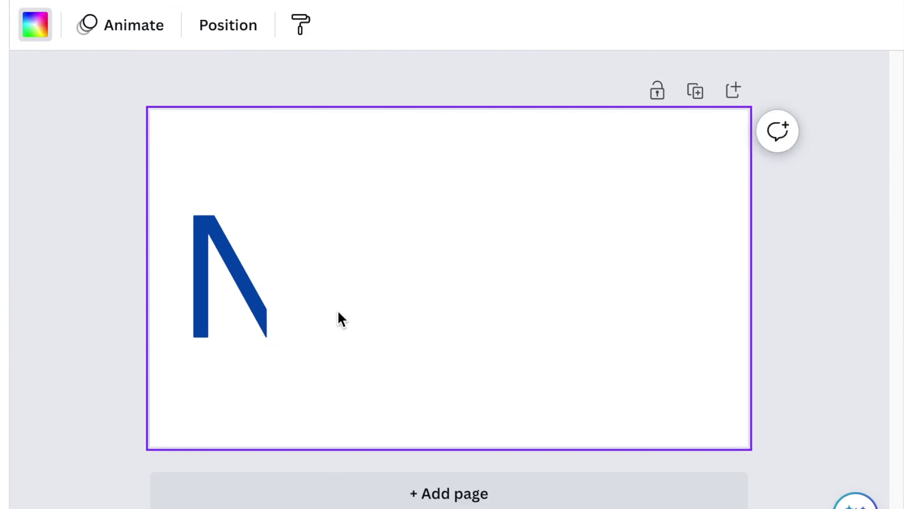
click(283, 289)
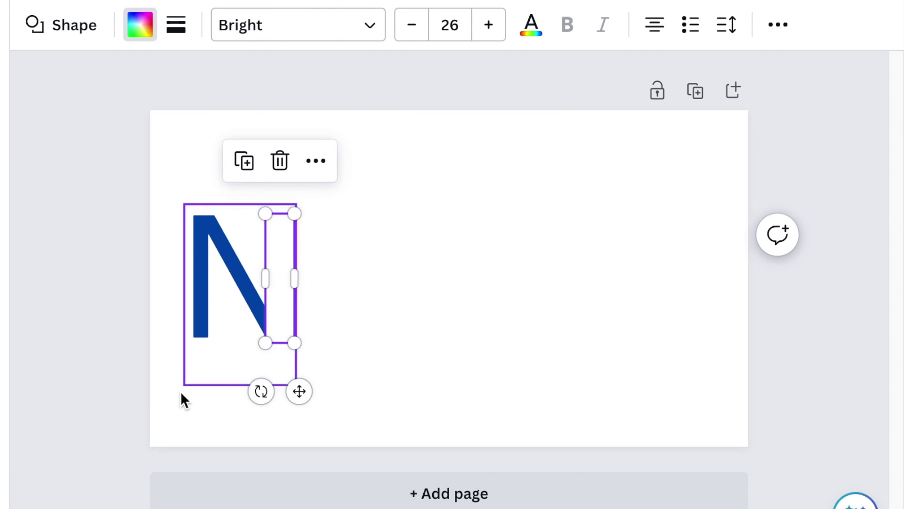
click(228, 371)
- Duplicate the blue N and change the copy to an O
click(233, 256)
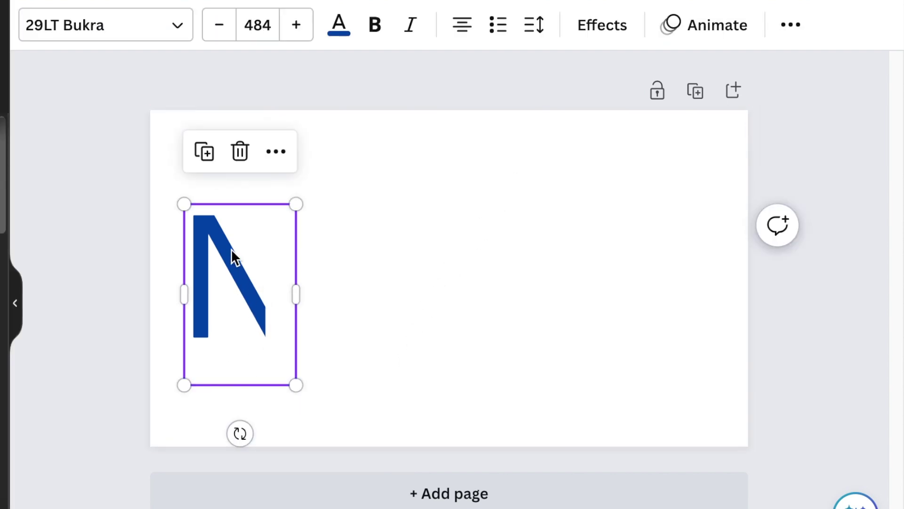
click(207, 155)
double_click(333, 295)
text(O)
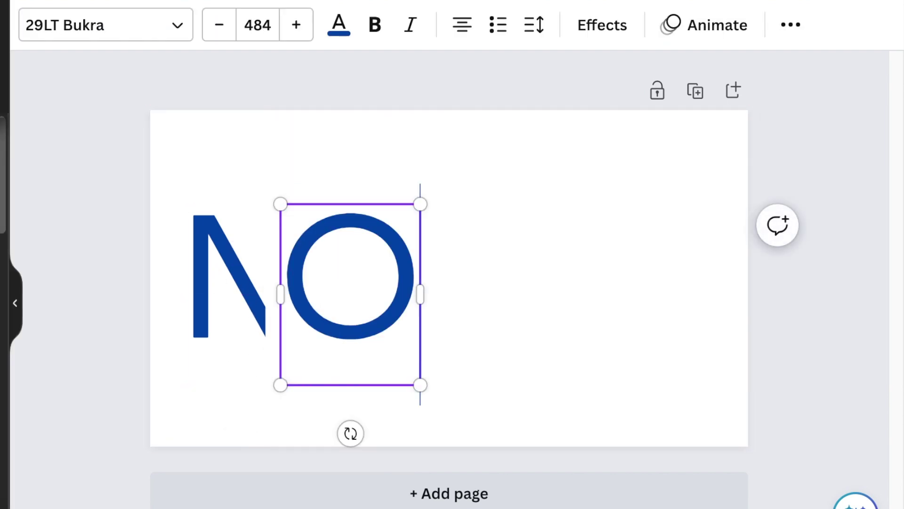
click(459, 387)
- Duplicate the O, move the copy to its right and change it to K
click(330, 272)
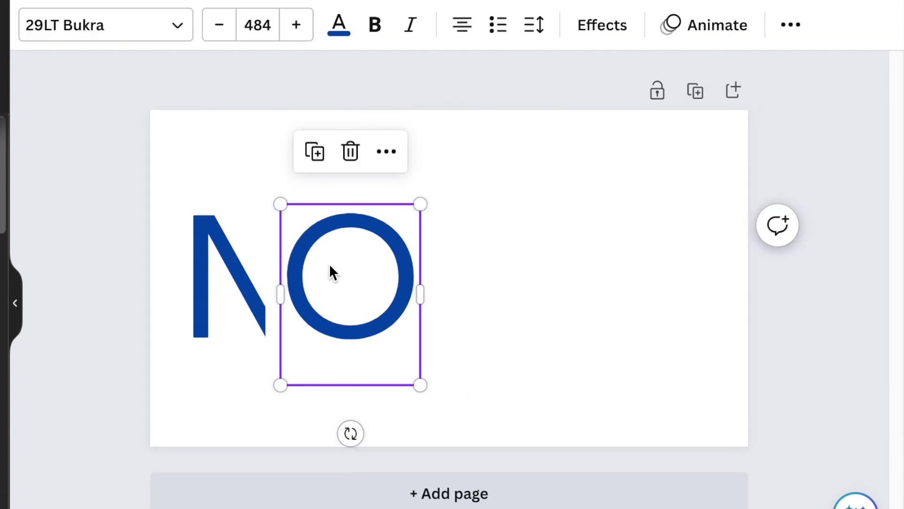
click(316, 151)
drag(388, 330, 481, 318)
double_click(475, 316)
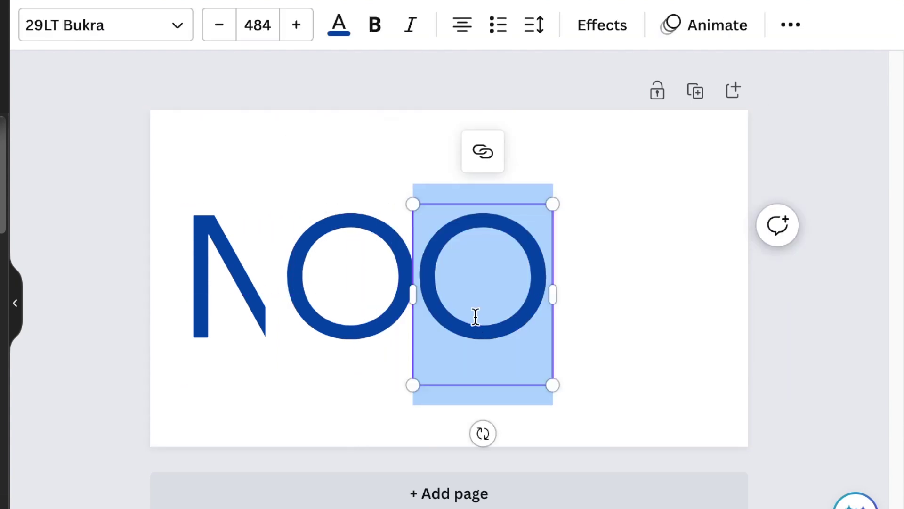
text(K)
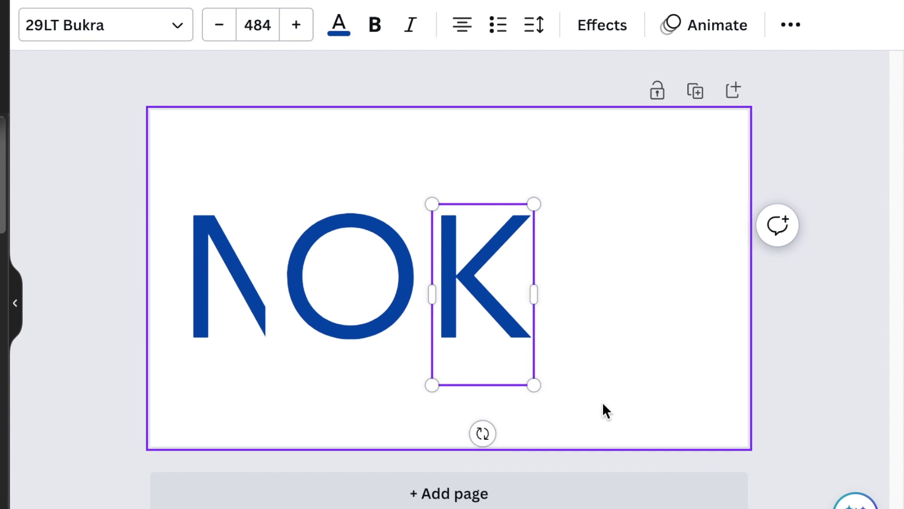
click(599, 402)
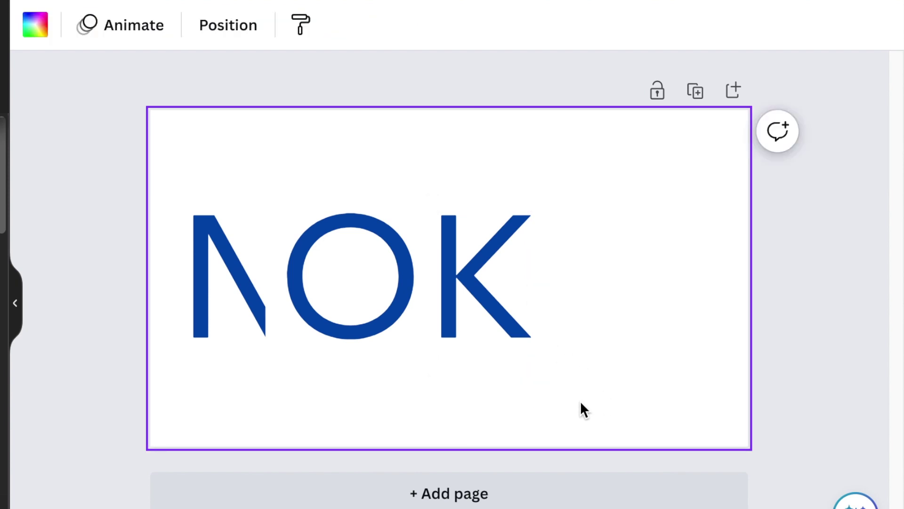
click(275, 331)
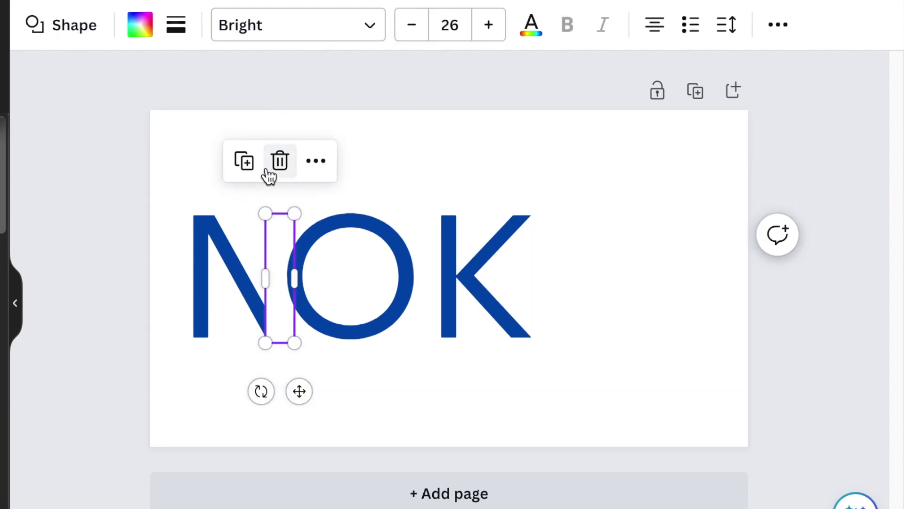
- Group the white bar with the K over its stem, nudge left, send behind the O
drag(299, 391, 466, 389)
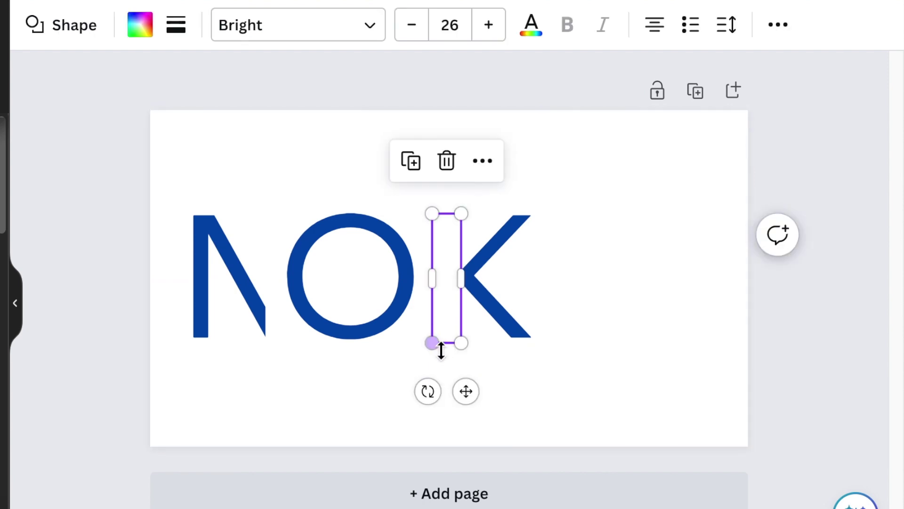
key(Escape)
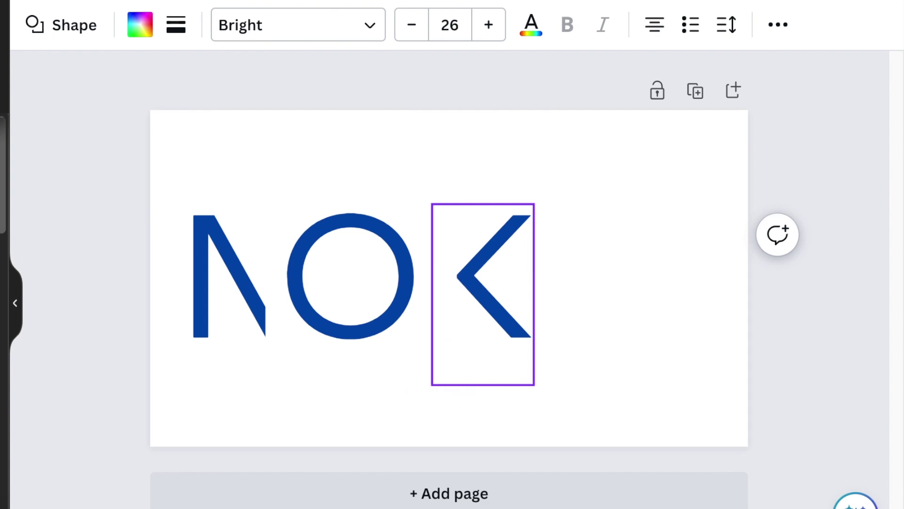
click(460, 389)
key(Delete)
drag(605, 231, 446, 280)
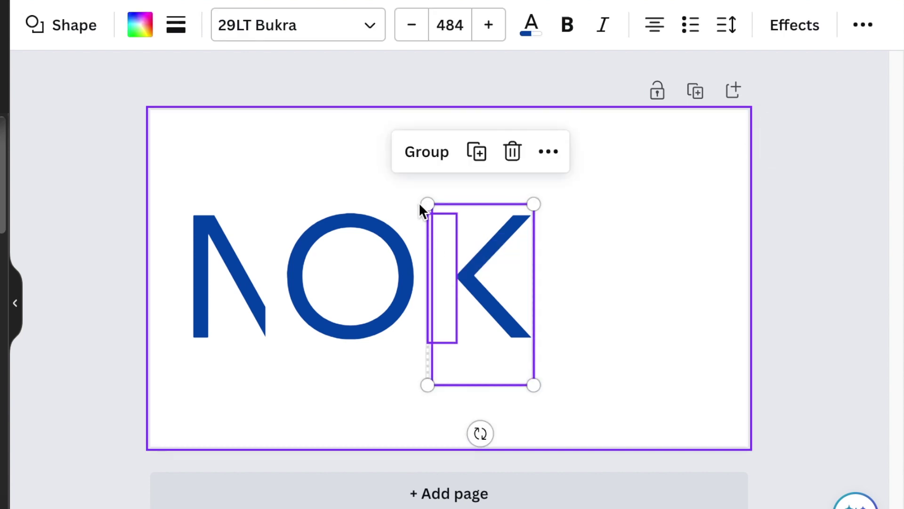
key(ctrl+g)
drag(552, 390, 502, 330)
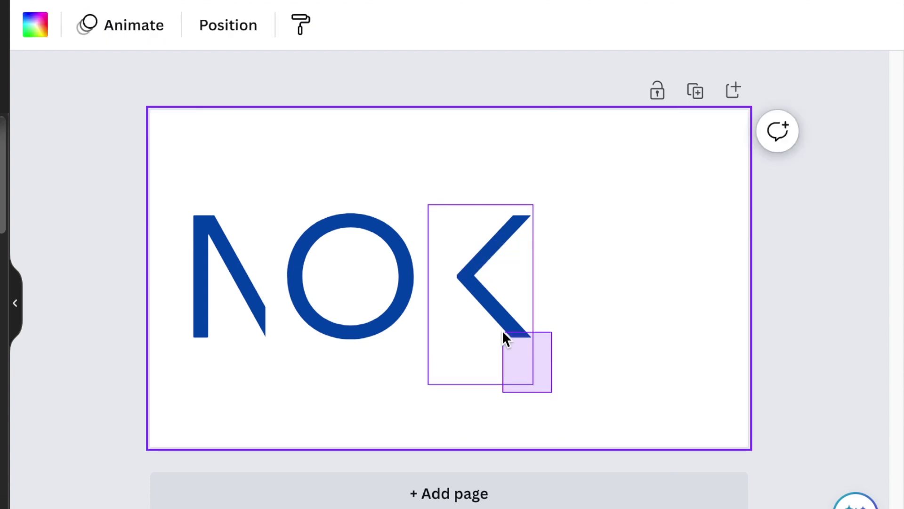
key(Left)
key(Left)
key(Left)
key(Left)
key(Left)
key(Left)
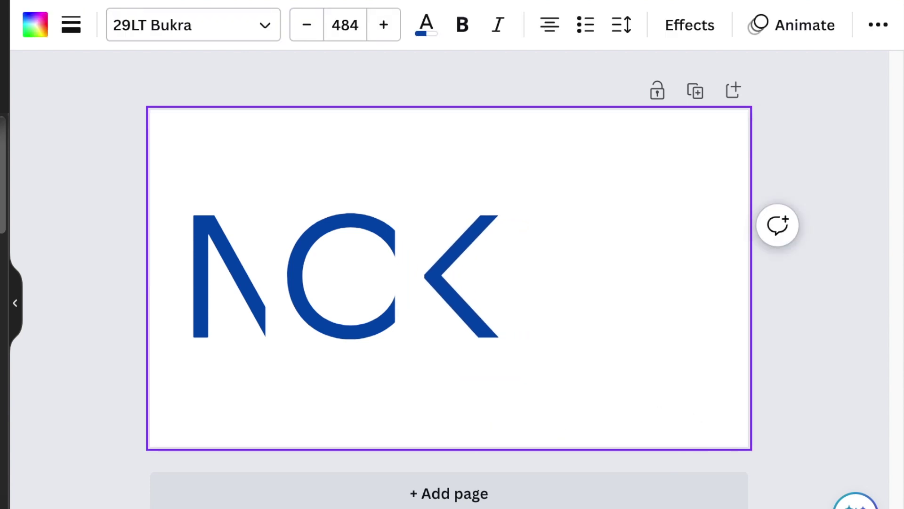
right_click(499, 184)
mouse_move(578, 322)
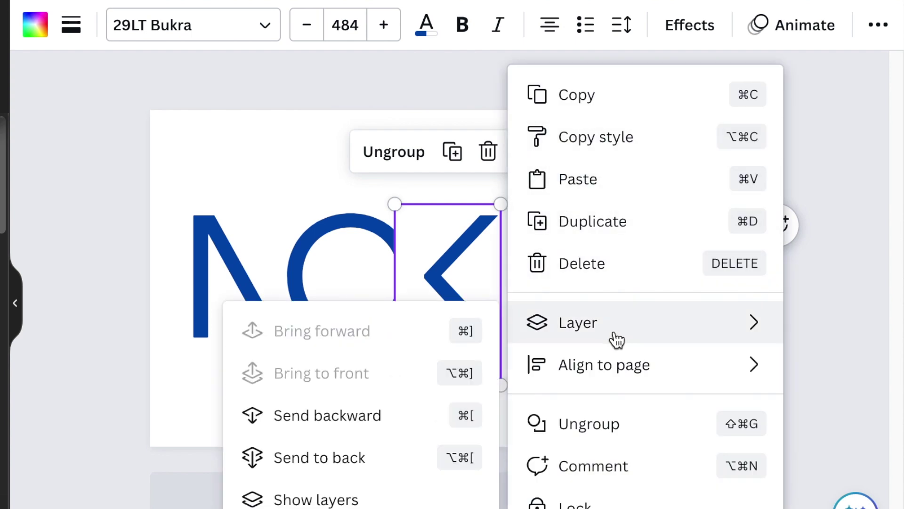
click(371, 458)
- Duplicate the O and place the copy after the K, ready for editing
click(329, 323)
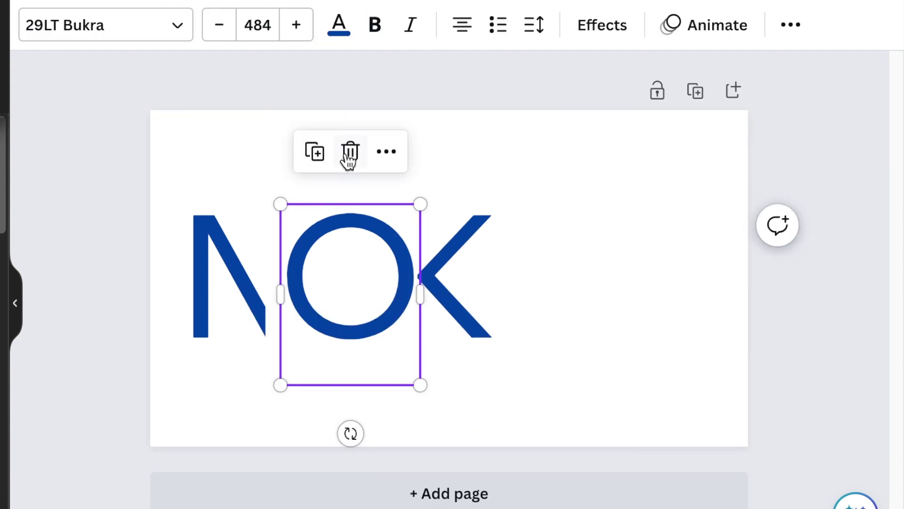
click(315, 152)
drag(612, 299, 533, 301)
double_click(551, 299)
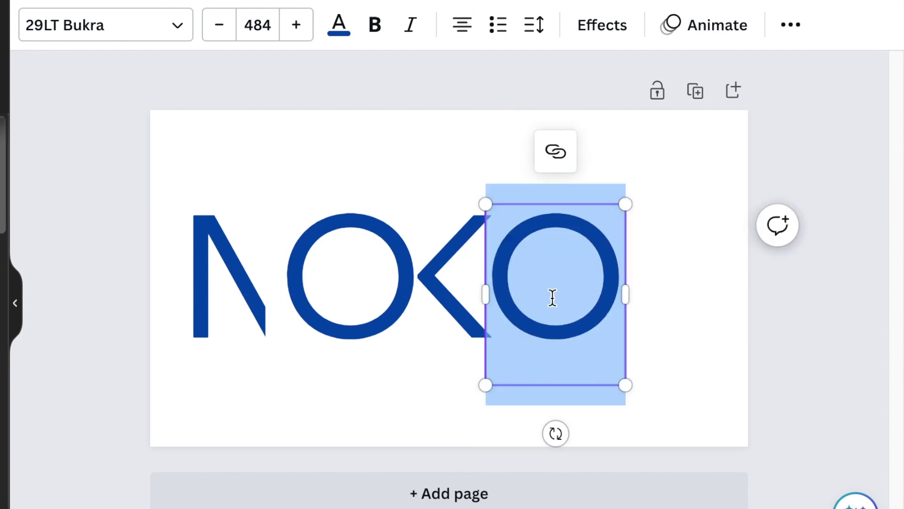
text(I)
- Place the I beside the K and slide a duplicate of it to the right
drag(574, 433, 532, 428)
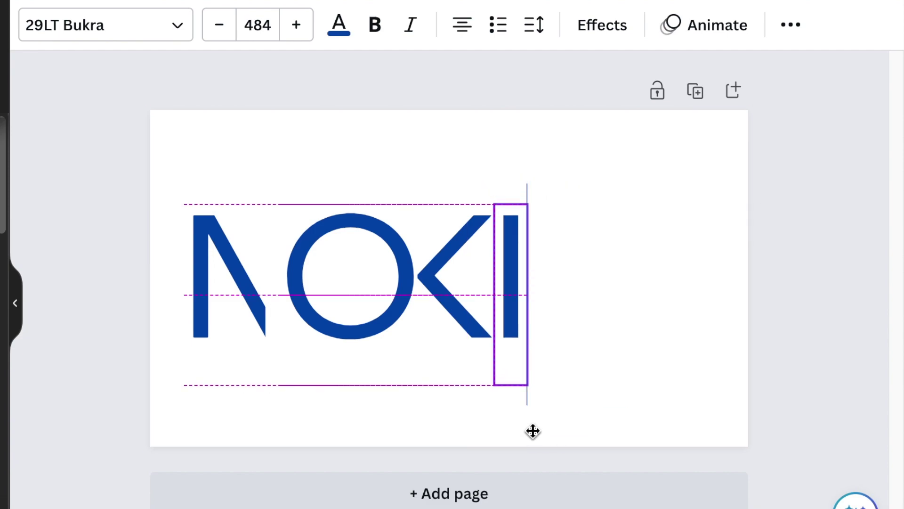
click(541, 369)
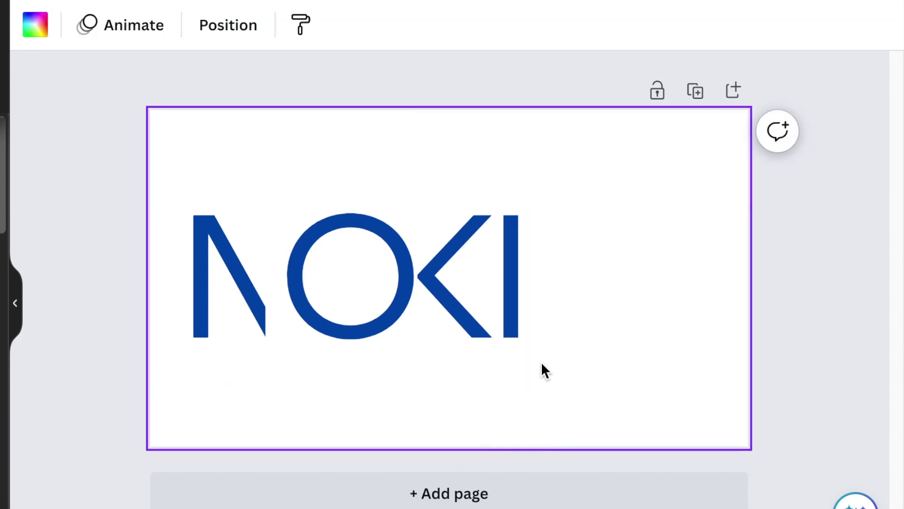
click(517, 355)
click(475, 153)
drag(529, 303, 555, 293)
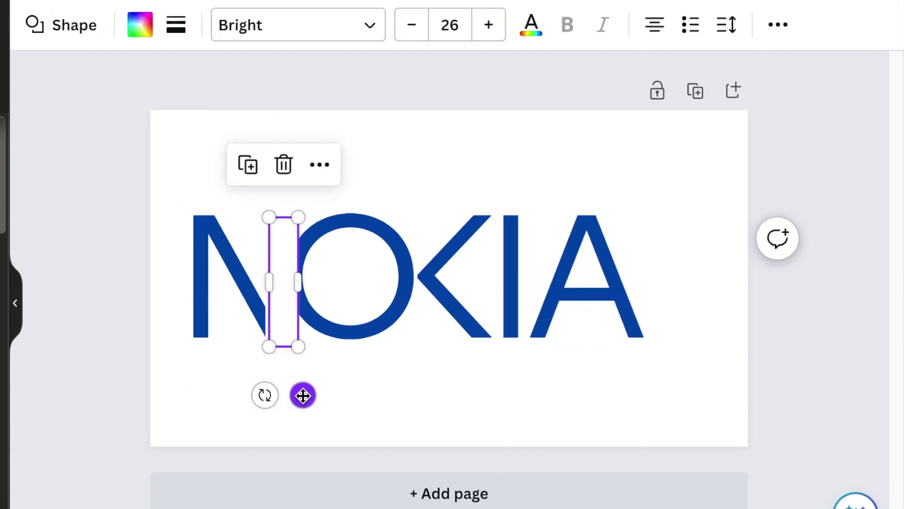
- Widen a thin box and rotate it to about 93 degrees over the A's top-left
drag(302, 395, 610, 274)
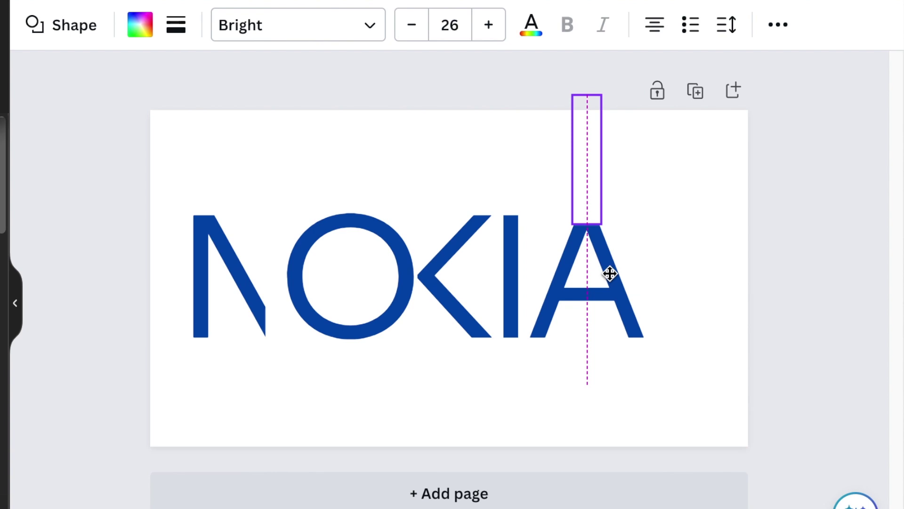
drag(618, 286, 673, 297)
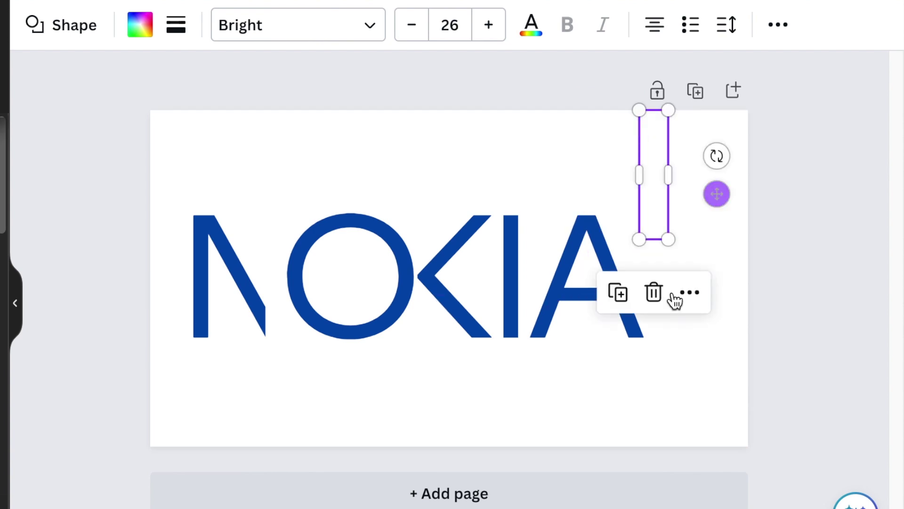
drag(639, 175, 581, 174)
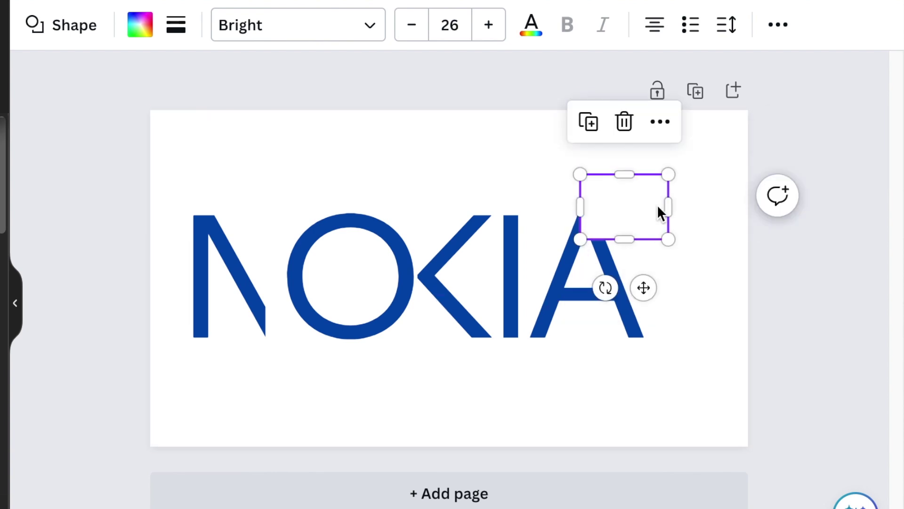
mouse_move(658, 210)
mouse_down()
mouse_move(600, 228)
mouse_move(606, 331)
mouse_move(616, 259)
mouse_move(569, 247)
mouse_move(525, 252)
mouse_up()
scroll(569, 246, up, 3)
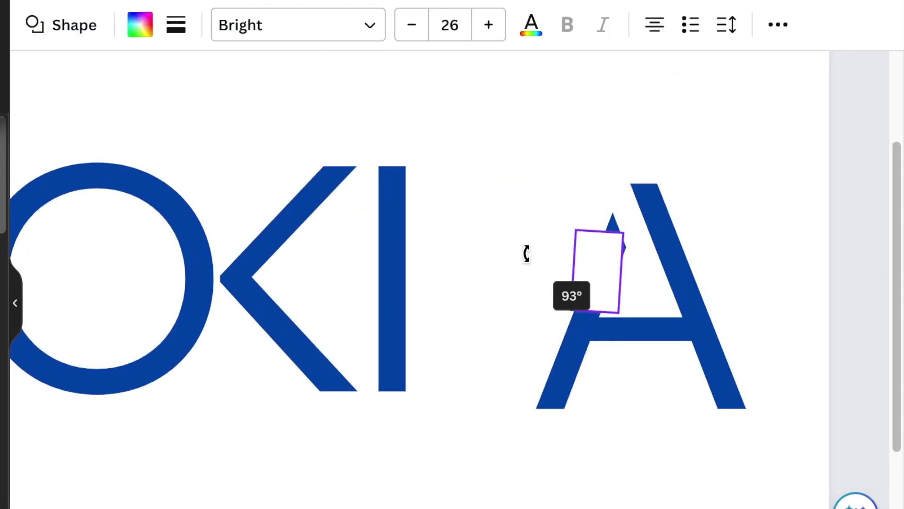
drag(601, 240, 601, 214)
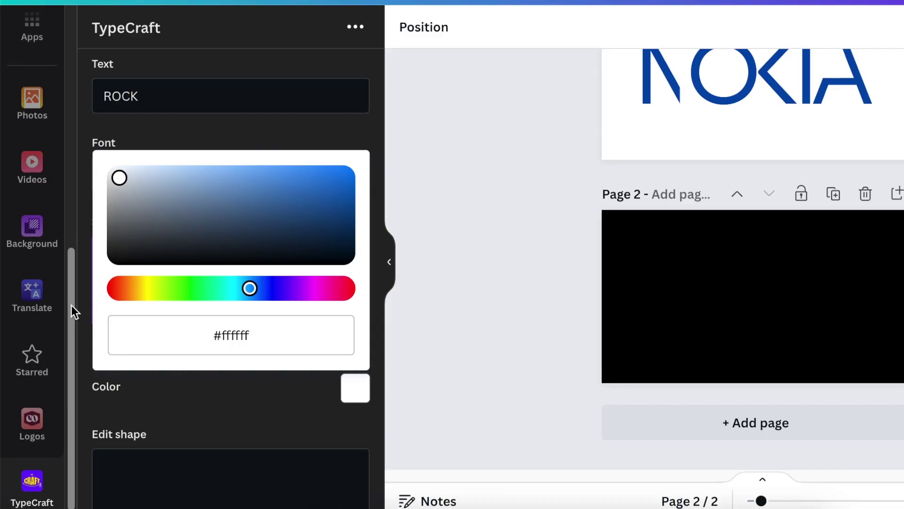
scroll(74, 279, up, 2)
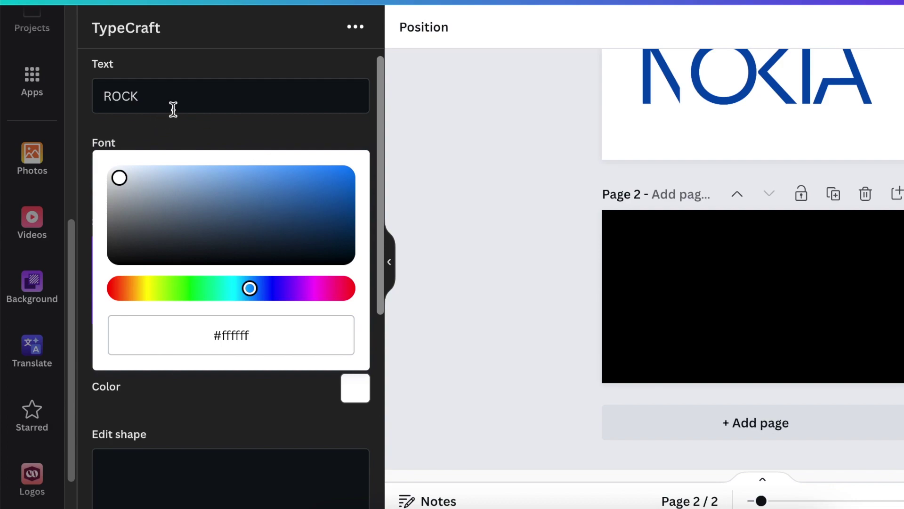
- Try warping ROCK's corners in TypeCraft, reset it straight, and add it to page 2
click(162, 97)
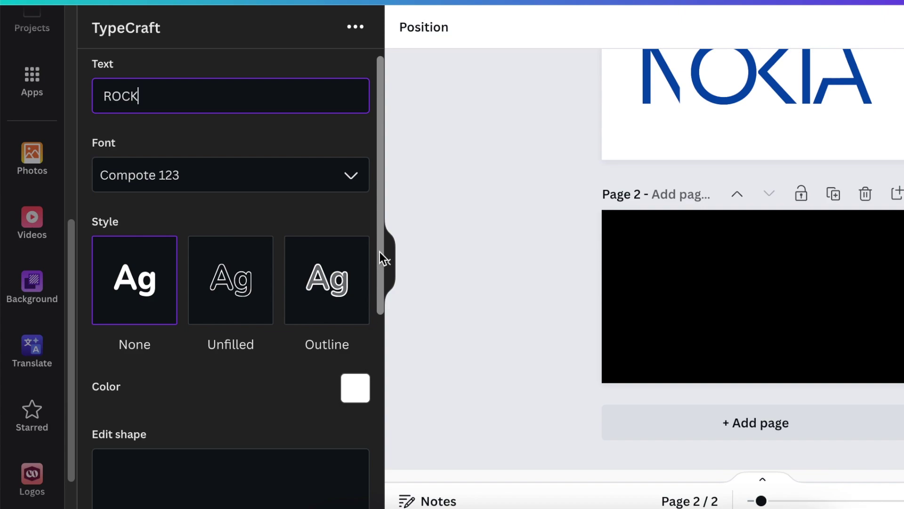
drag(380, 252, 382, 387)
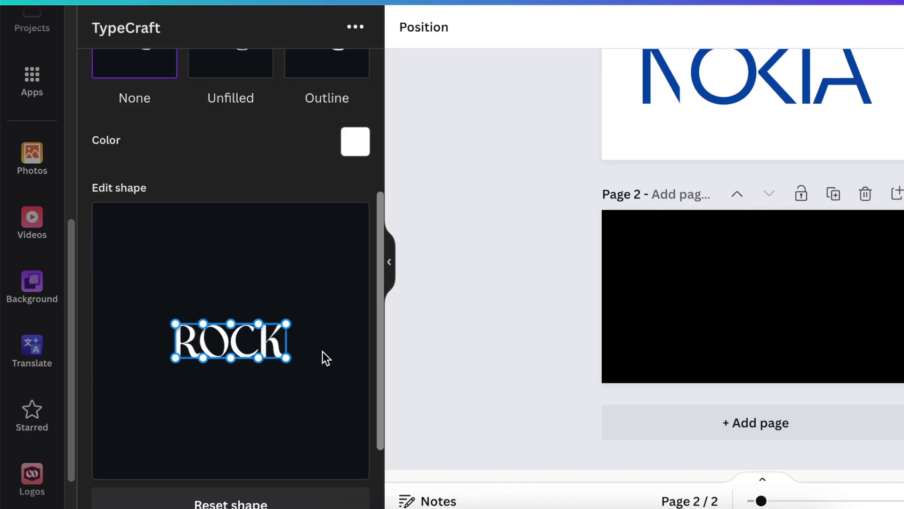
drag(382, 248, 378, 296)
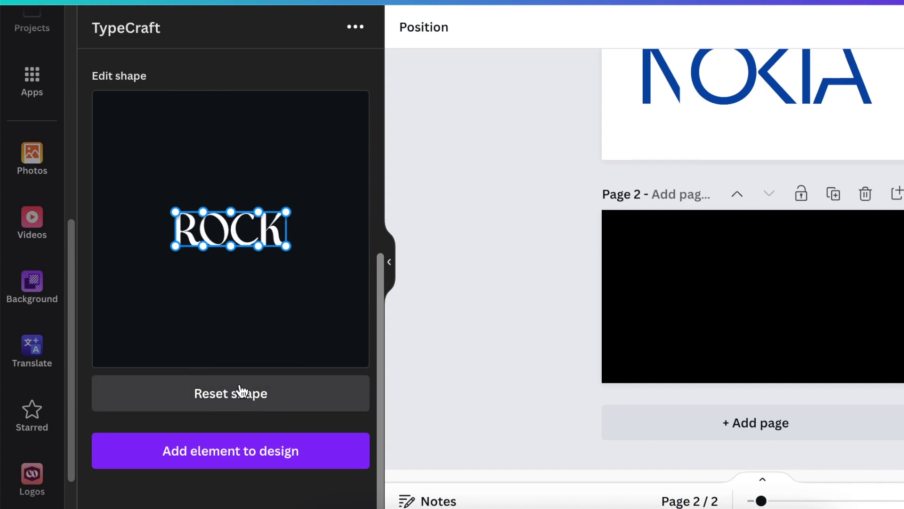
click(243, 391)
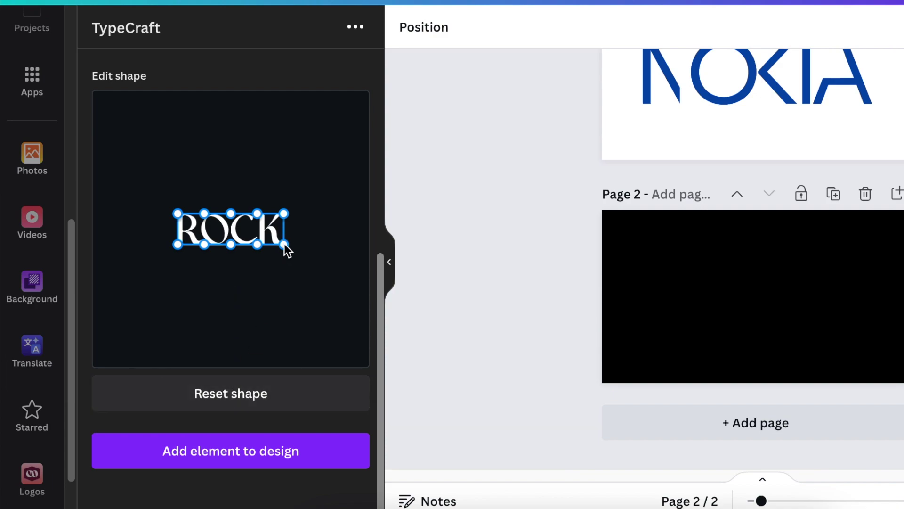
drag(284, 244, 296, 252)
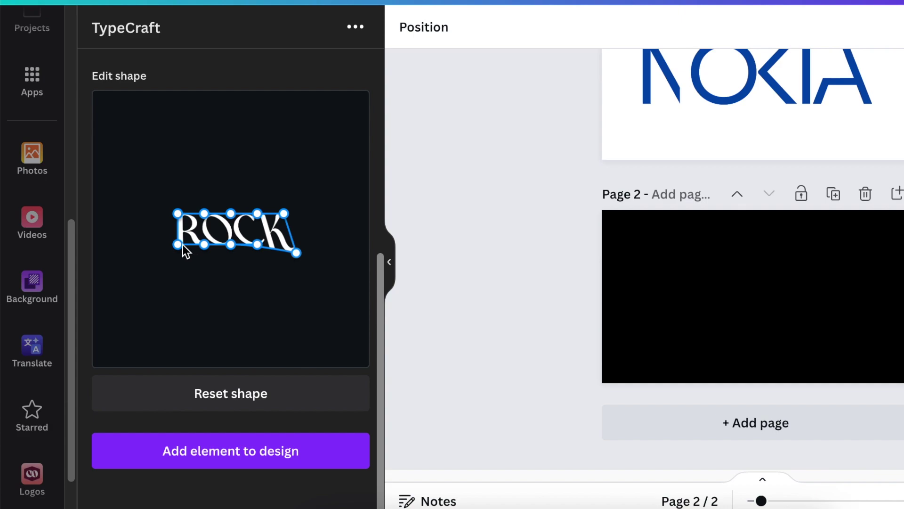
mouse_move(178, 245)
mouse_down()
mouse_move(170, 260)
mouse_move(260, 271)
mouse_up()
mouse_move(257, 213)
mouse_down()
mouse_move(257, 195)
mouse_move(218, 200)
mouse_up()
click(230, 396)
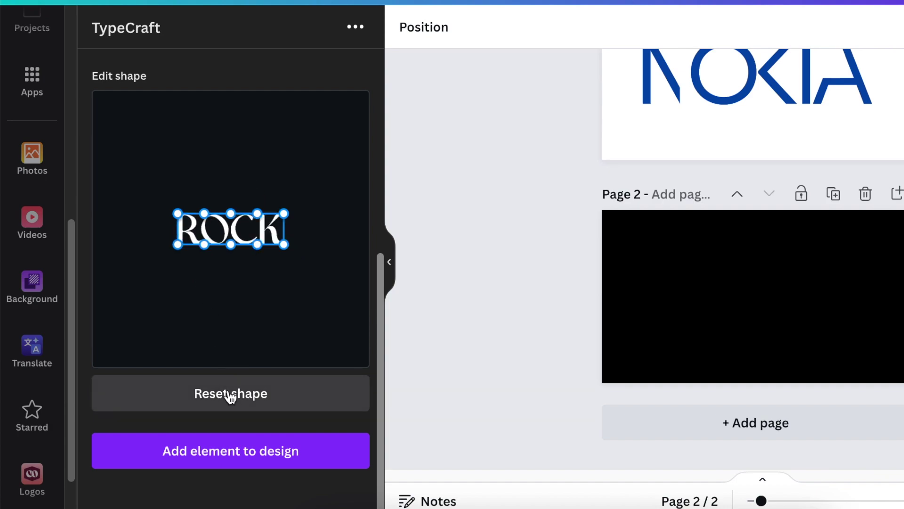
click(244, 460)
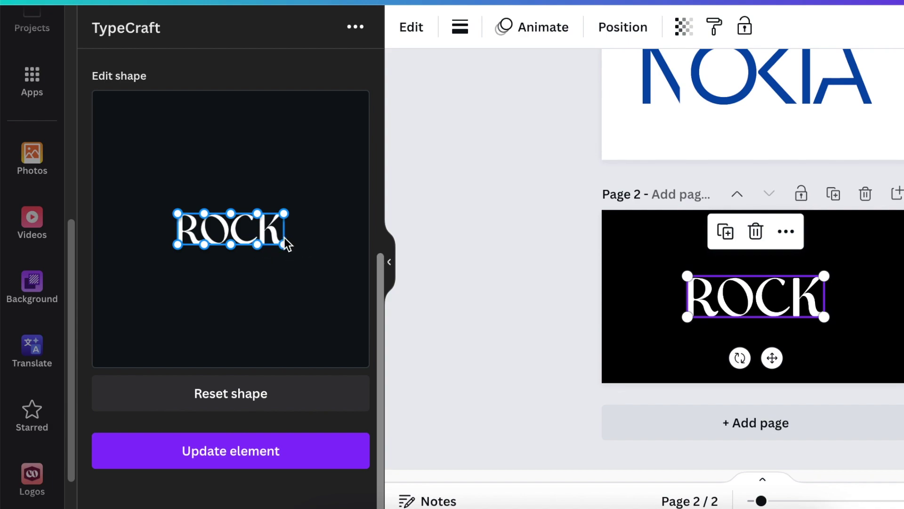
- Pull ROCK's bottom-right handle inward and update the element on page 2
mouse_move(283, 245)
mouse_down()
mouse_move(277, 218)
mouse_move(274, 245)
mouse_move(273, 220)
mouse_up()
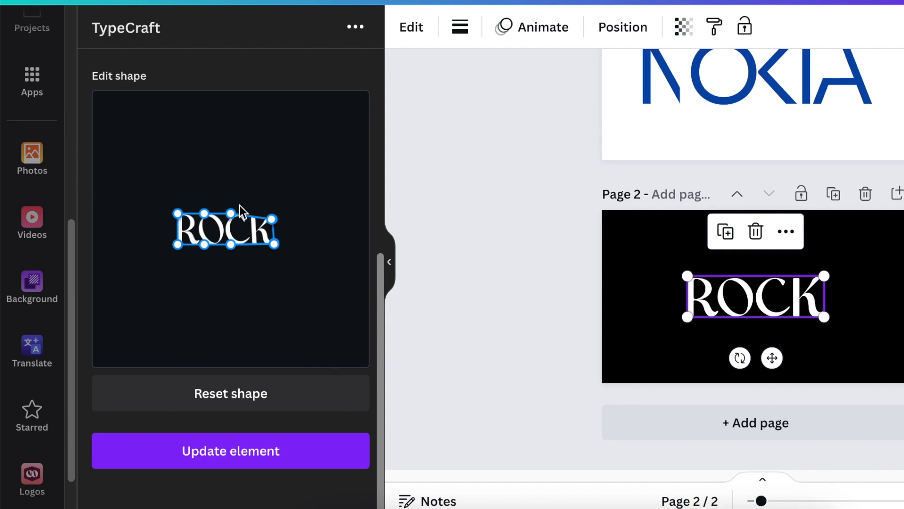
click(249, 453)
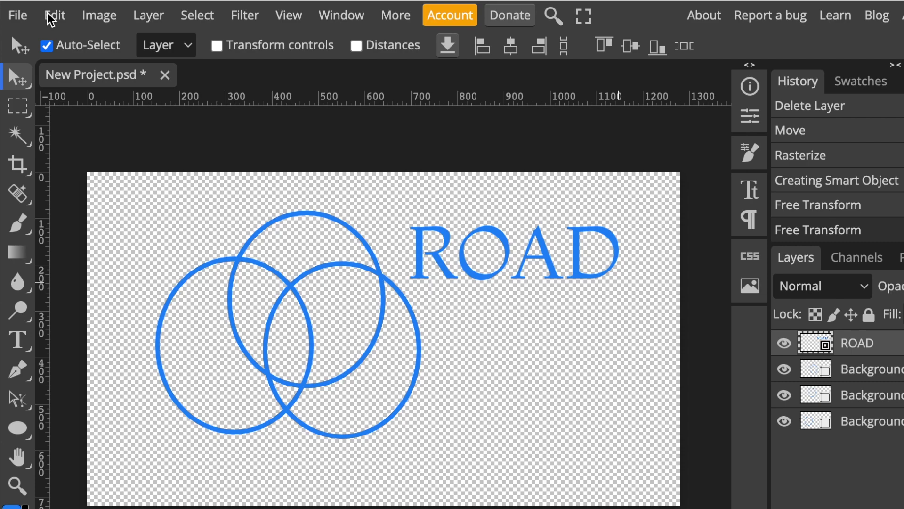
- Transform the ROAD text to stretch it taller
click(51, 19)
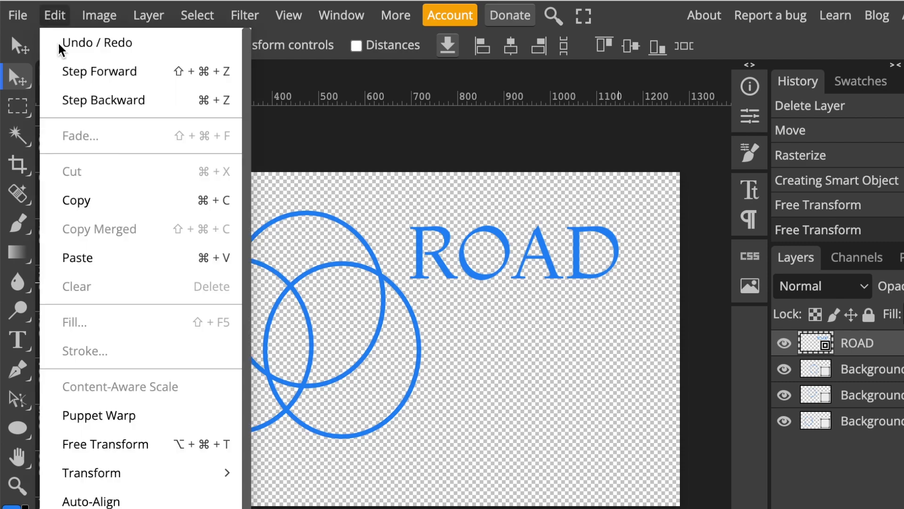
mouse_move(142, 473)
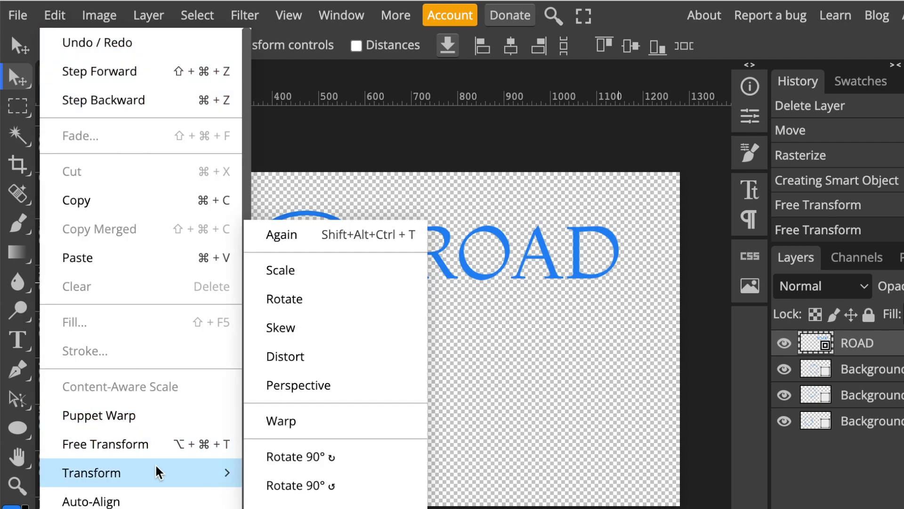
click(318, 358)
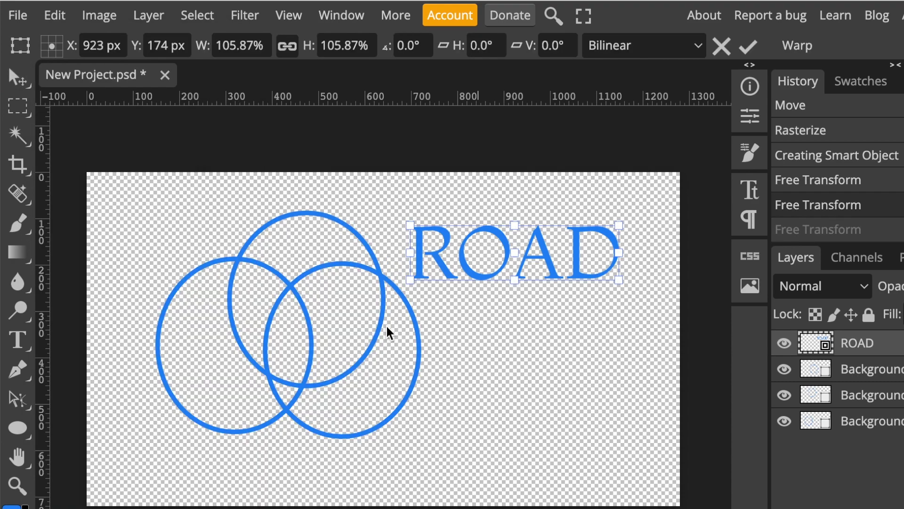
drag(513, 280, 513, 410)
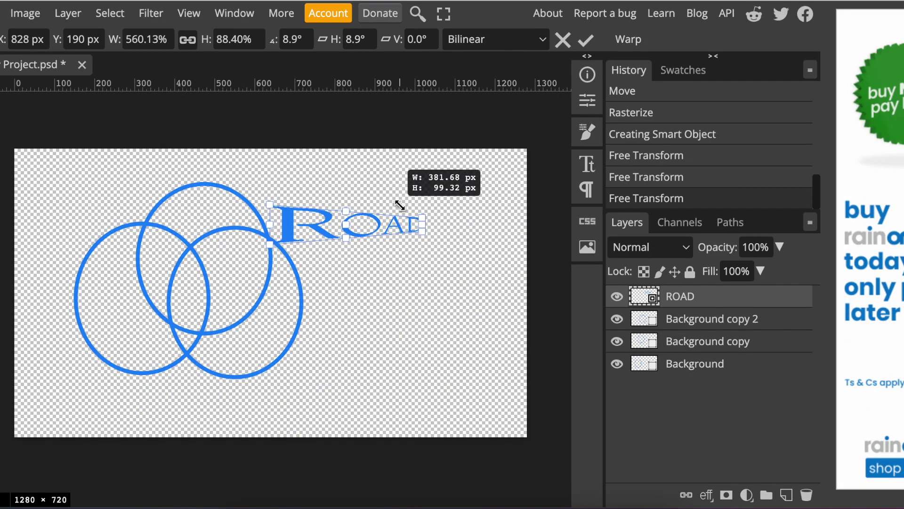
drag(400, 205, 420, 243)
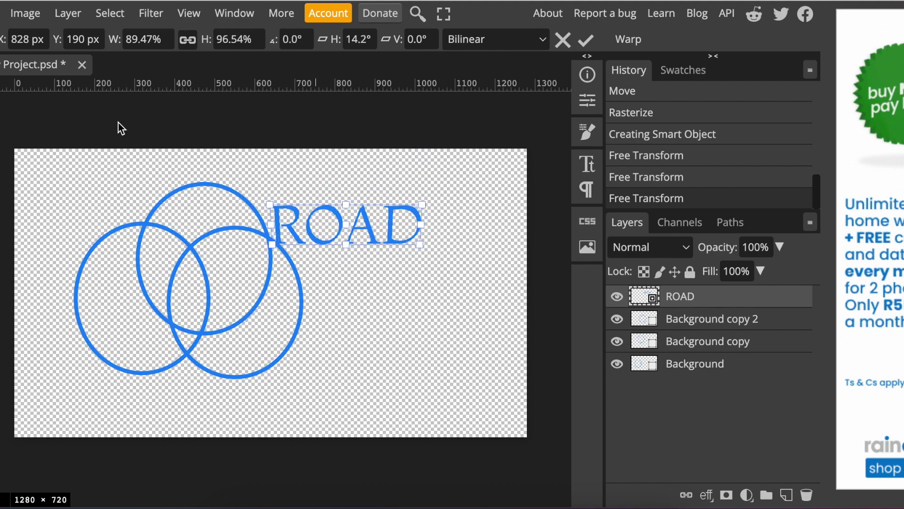
- Warp ROAD's mesh corners to stretch the letters down and squeeze them inward
click(2, 13)
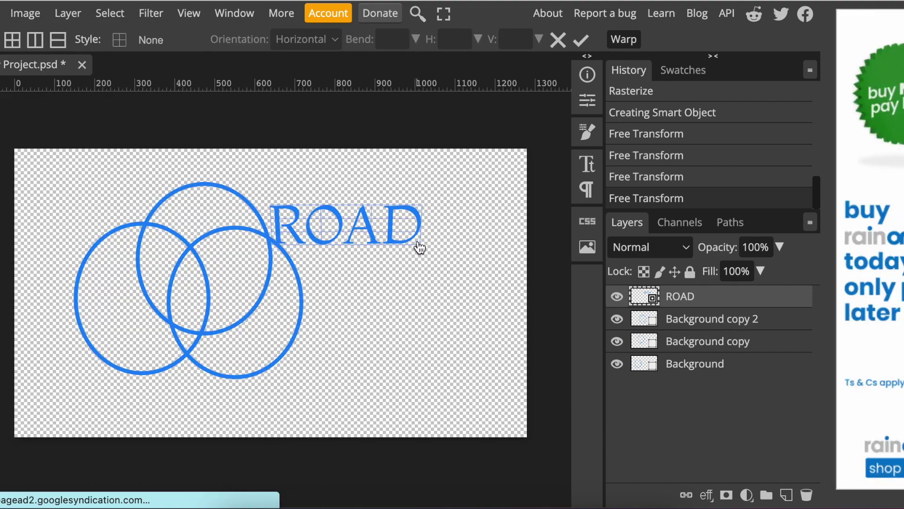
drag(422, 245, 431, 366)
drag(272, 245, 315, 355)
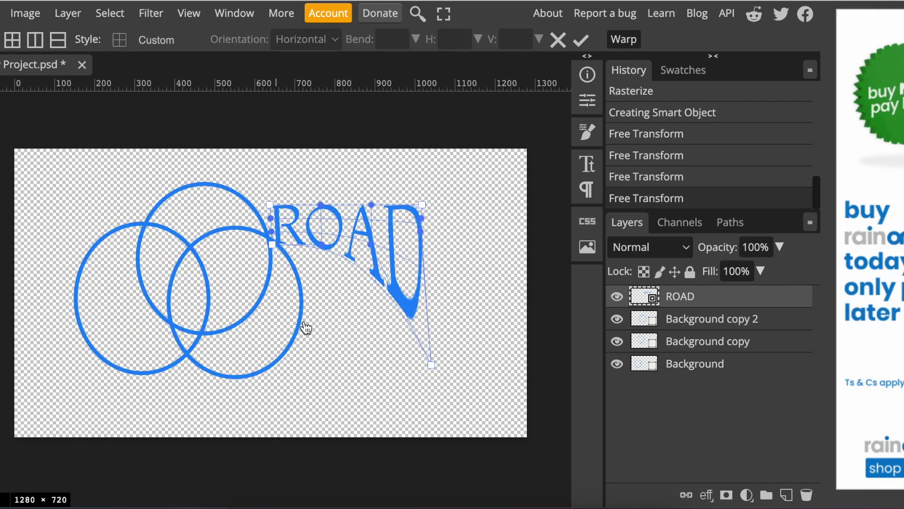
drag(351, 295, 358, 352)
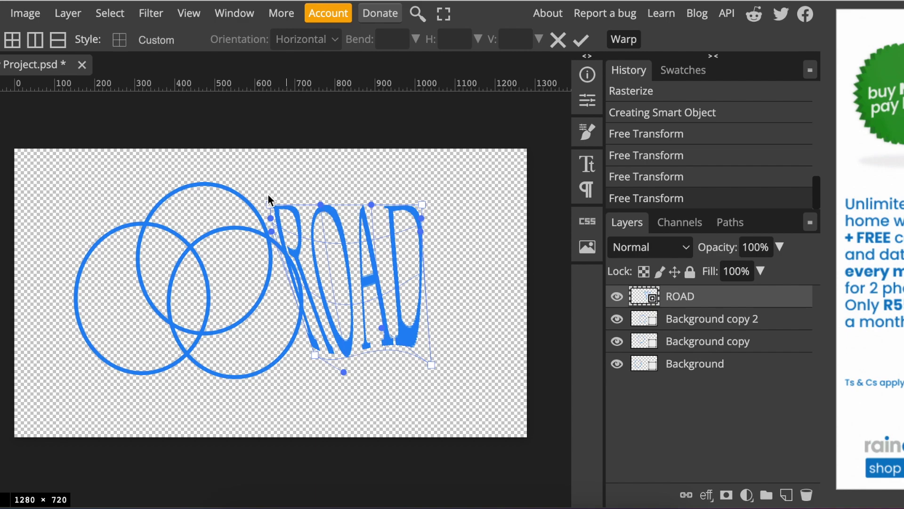
drag(270, 205, 373, 216)
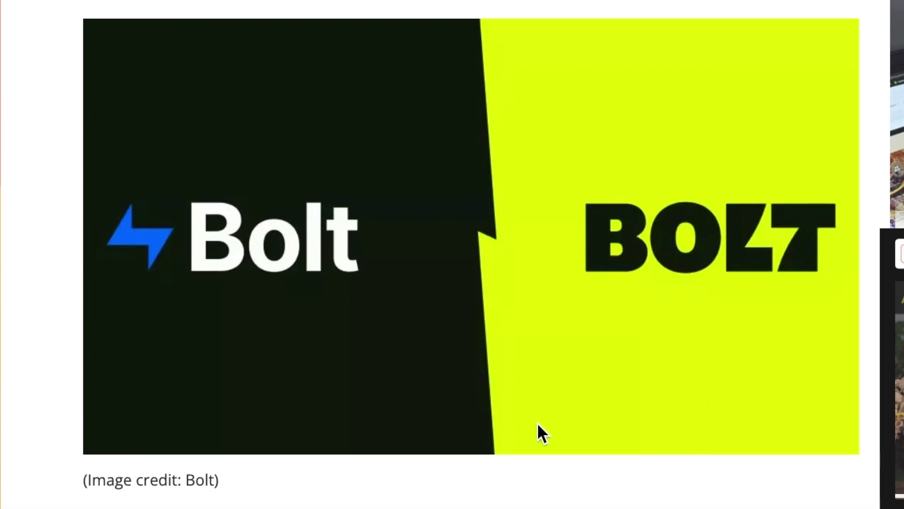
scroll(537, 425, up, 3)
scroll(538, 424, down, 1)
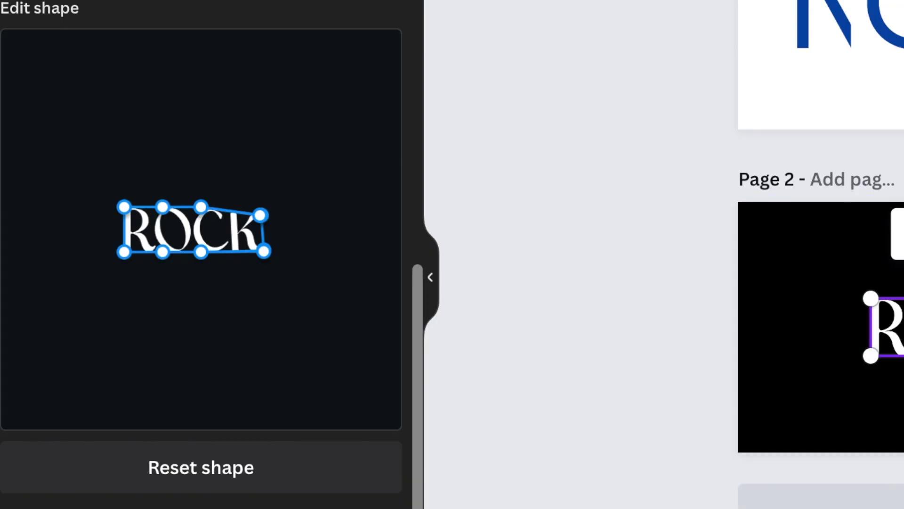
- Select page 2's background instead of the ROCK element
click(793, 368)
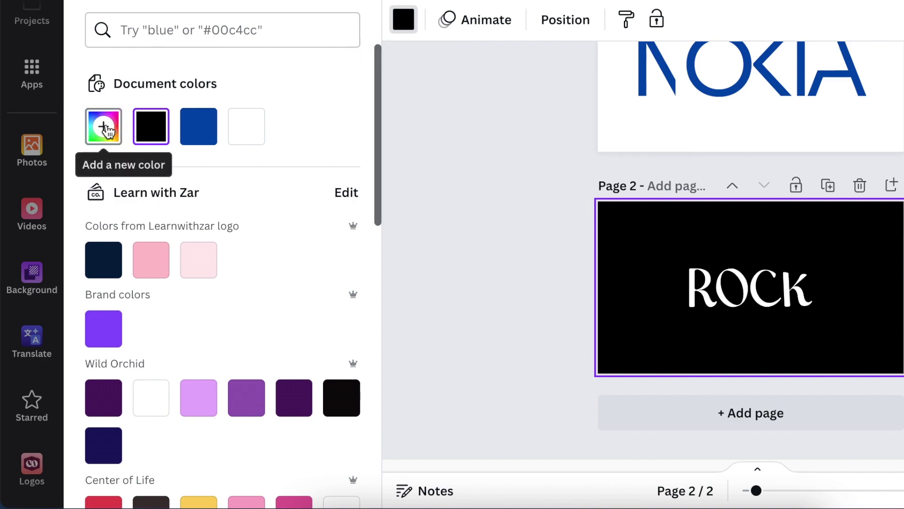
- Add a custom #00FF02 neon green colour as page 2's background
click(103, 127)
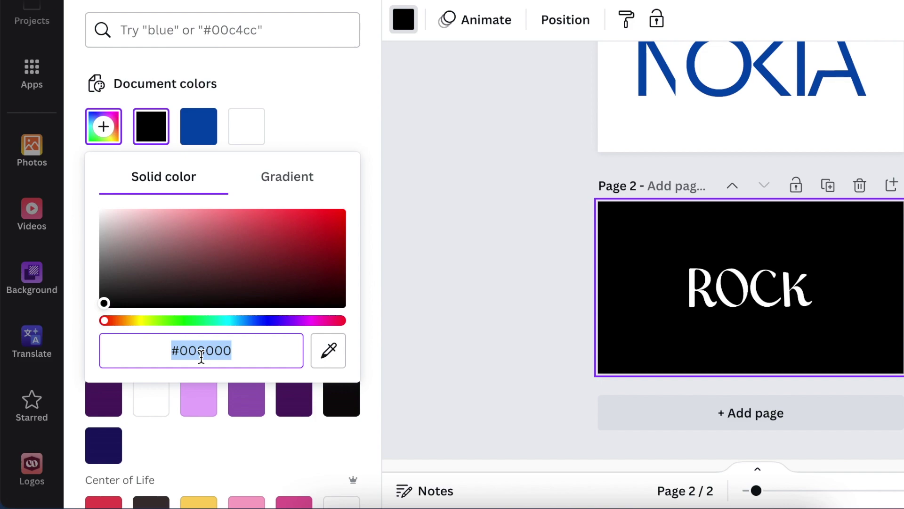
text(#CB)
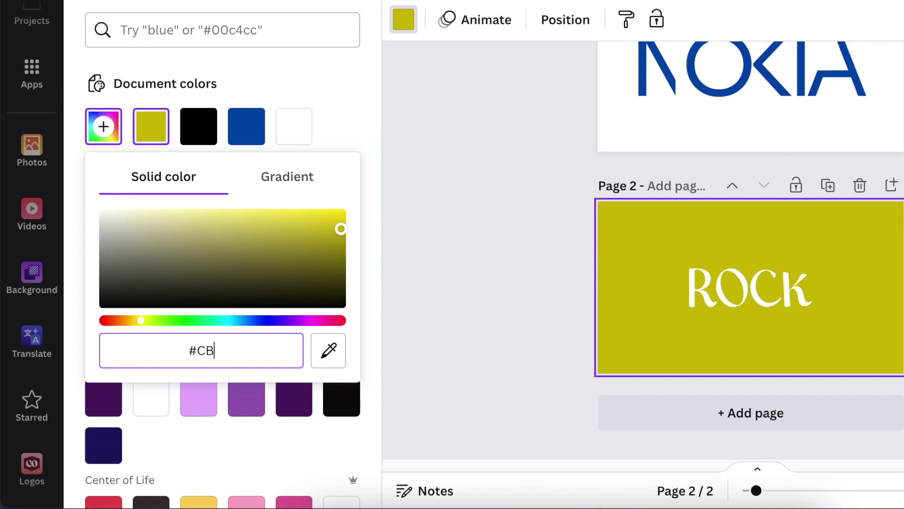
text(FD0)
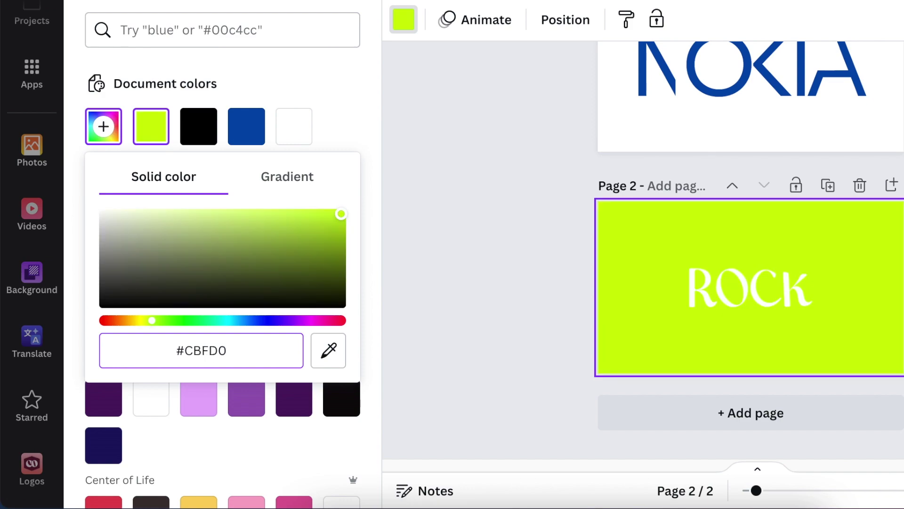
text(5)
key(Return)
click(104, 126)
text(#00FF02)
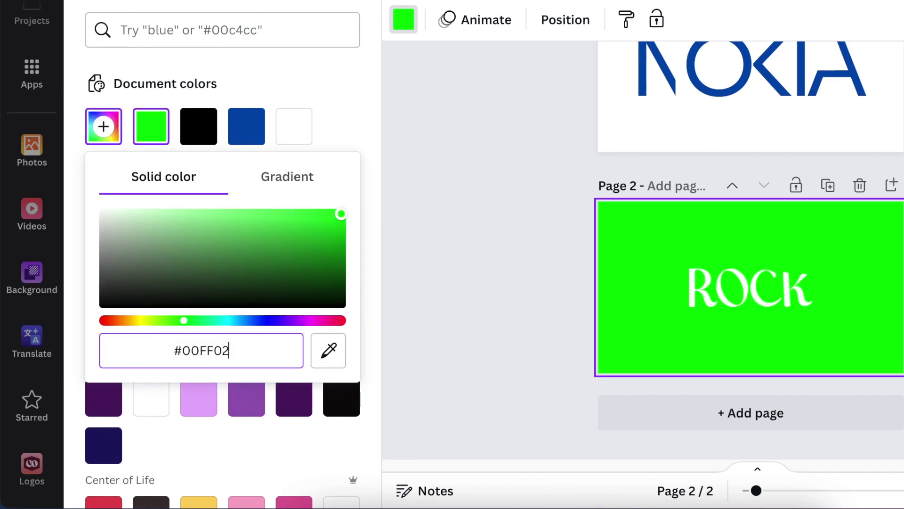